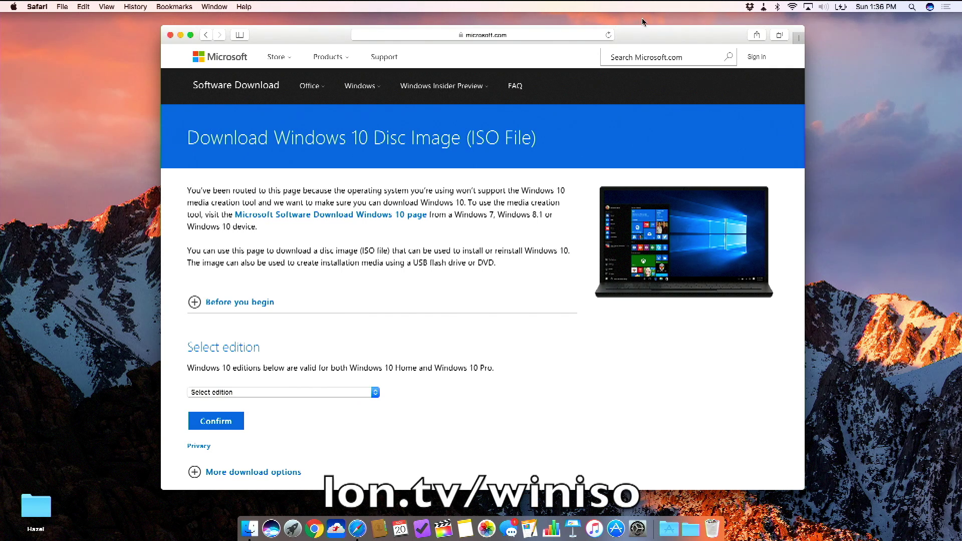
Reposition the browser window and reveal the full web address of the Windows 10 ISO download page.
{"action": "mouse_move", "coordinate": [653, 32]}
{"action": "left_mouse_down"}
{"action": "mouse_move", "coordinate": [676, 36]}
{"action": "mouse_move", "coordinate": [654, 30]}
{"action": "left_mouse_up"}
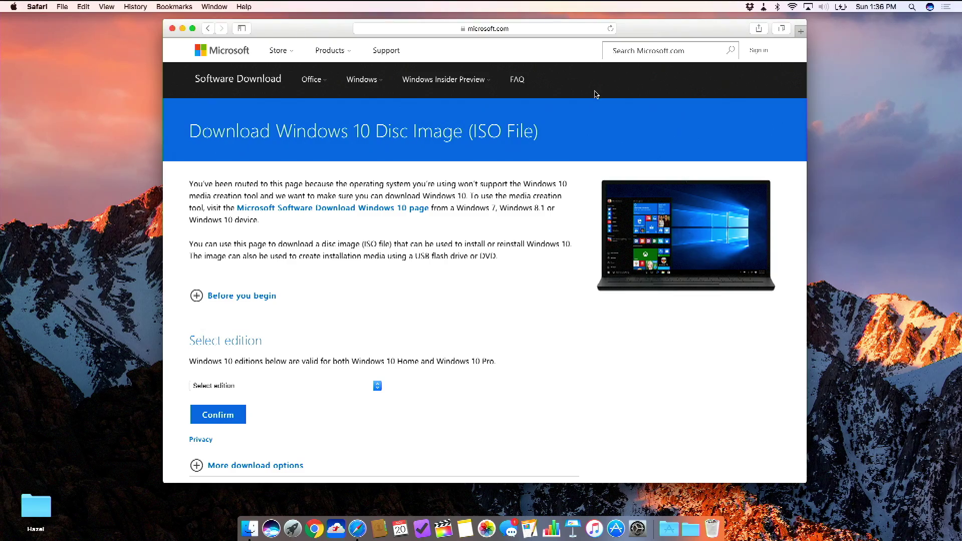
{"action": "left_click", "coordinate": [534, 31]}
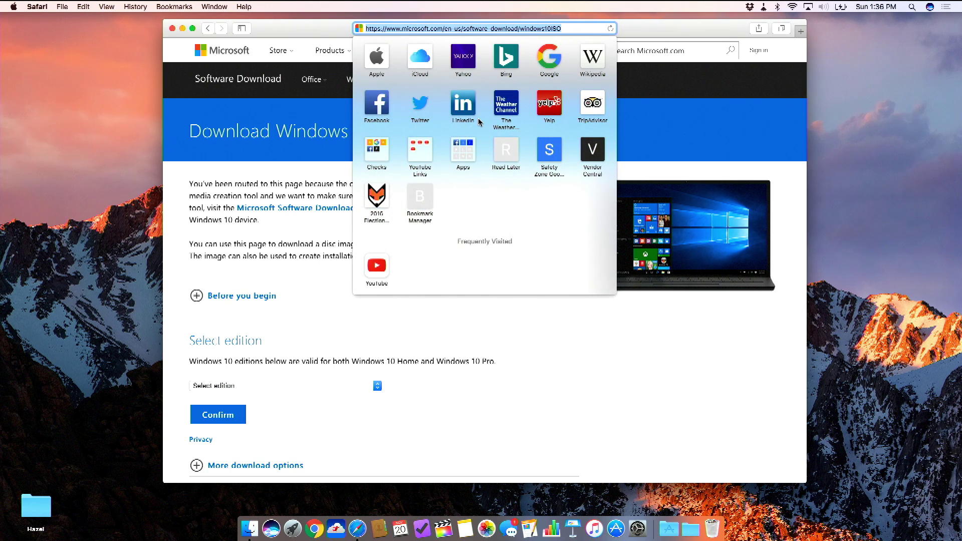
{"action": "left_click", "coordinate": [301, 246]}
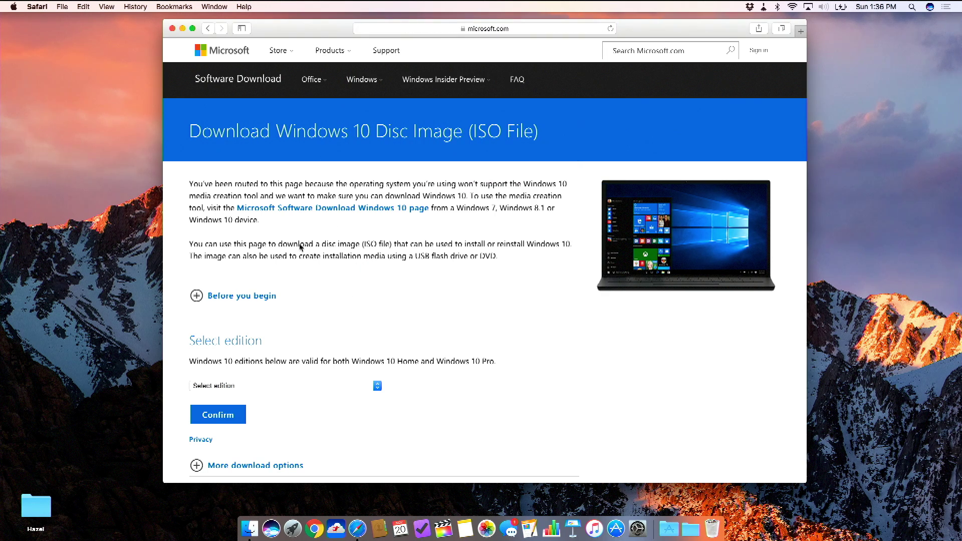
Choose Windows 10 as the edition on the ISO download page and confirm it.
{"action": "scroll", "coordinate": [327, 246], "scroll_direction": "down", "scroll_amount": 4}
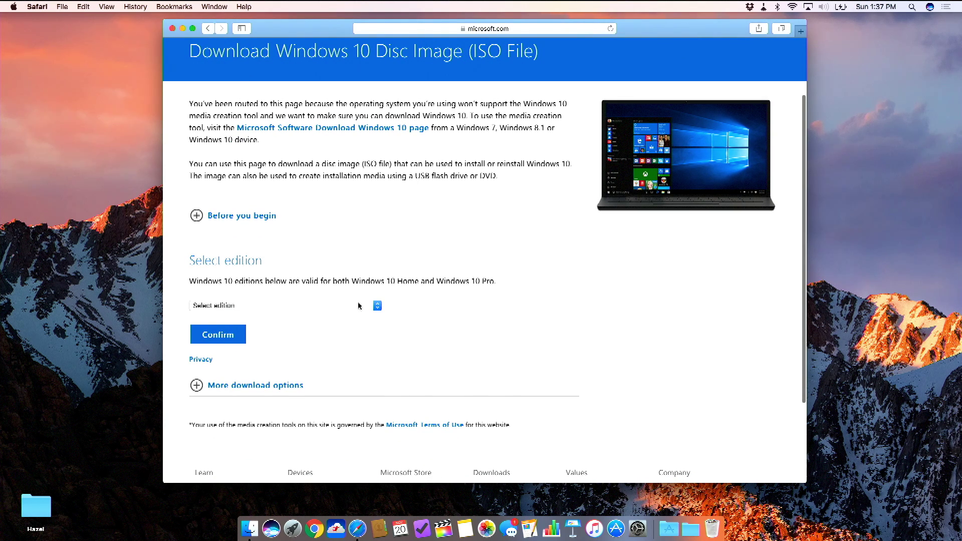
{"action": "left_click", "coordinate": [359, 306]}
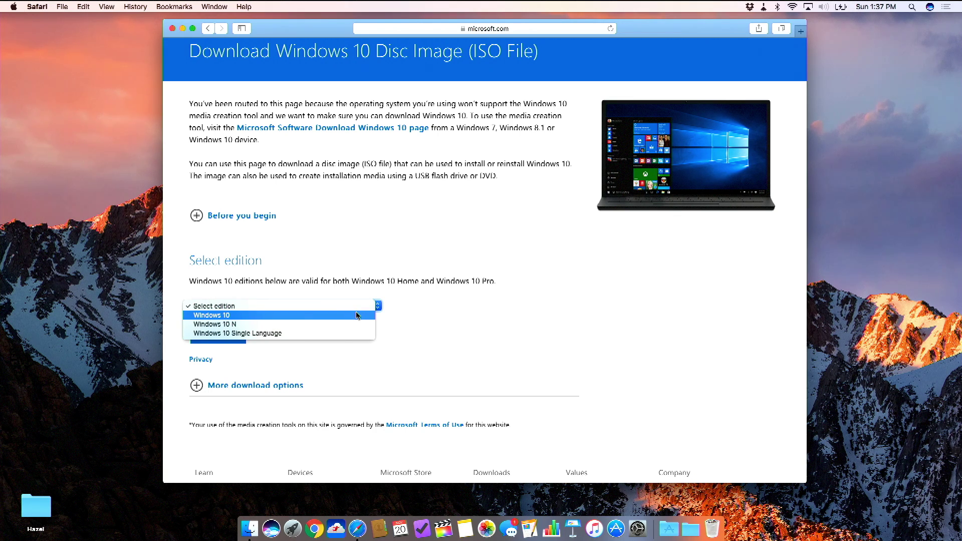
{"action": "left_click", "coordinate": [358, 315]}
{"action": "left_click", "coordinate": [226, 335]}
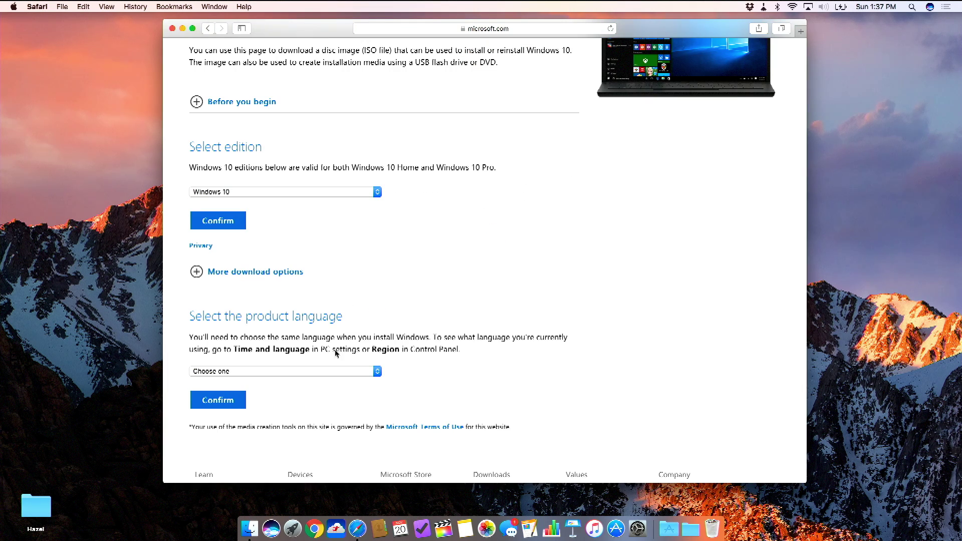
Choose English as the product language for the Windows 10 ISO and confirm it.
{"action": "left_click", "coordinate": [327, 372]}
{"action": "scroll", "coordinate": [318, 429], "scroll_direction": "down", "scroll_amount": 5}
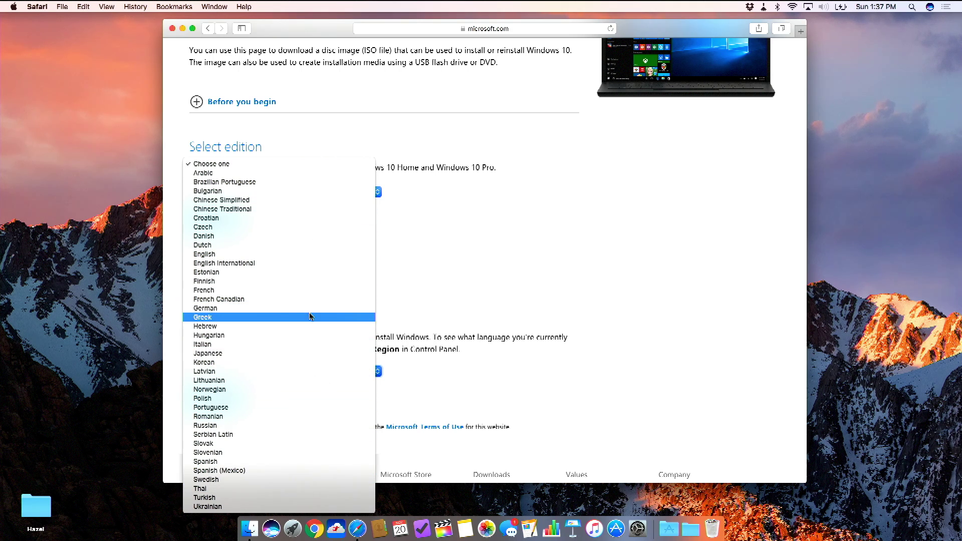
{"action": "left_click", "coordinate": [302, 256]}
{"action": "scroll", "coordinate": [449, 258], "scroll_direction": "down", "scroll_amount": 5}
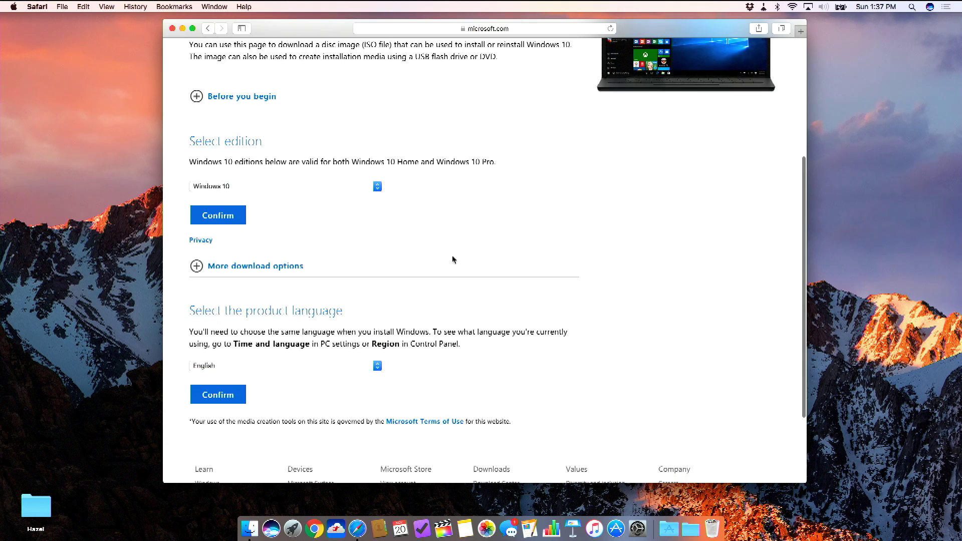
{"action": "left_click", "coordinate": [218, 285]}
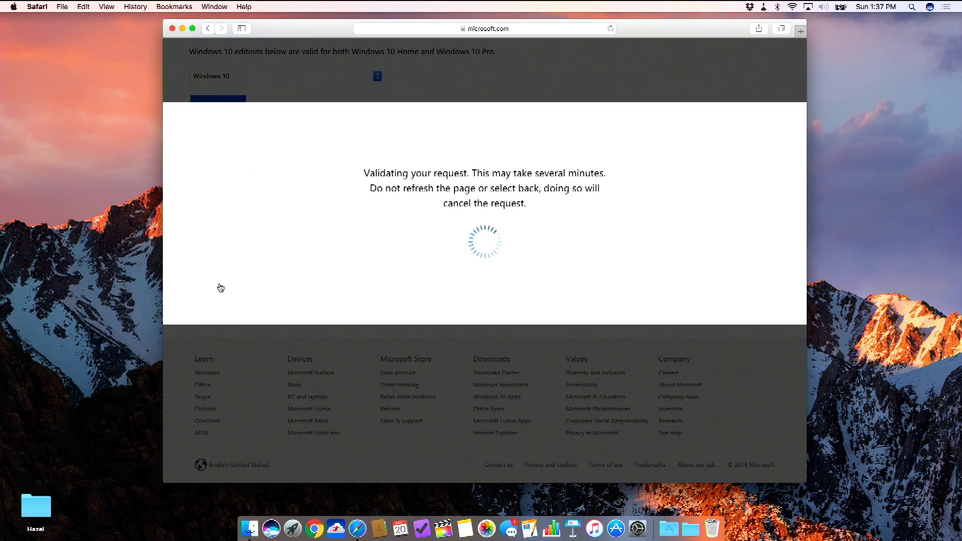
{"action": "scroll", "coordinate": [221, 288], "scroll_direction": "up", "scroll_amount": 1}
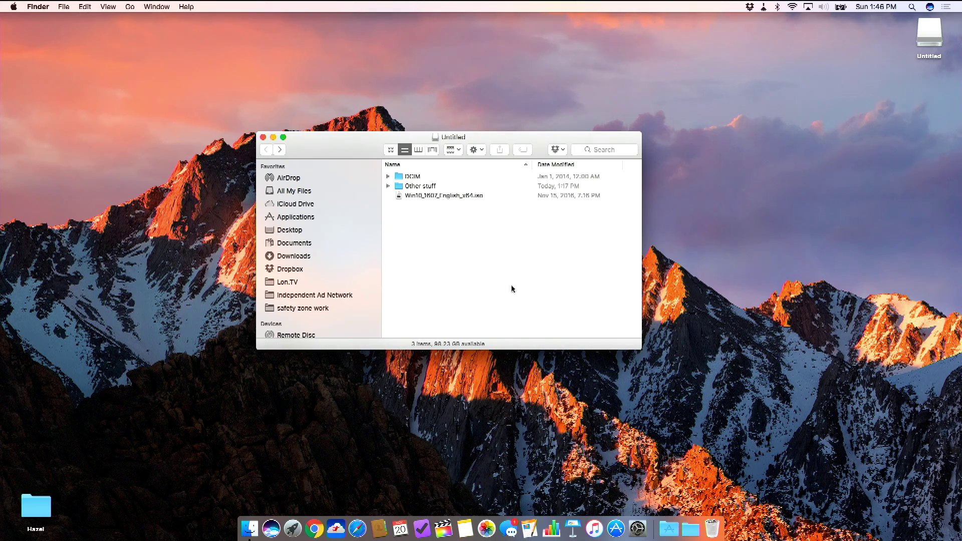
Examine the size and kind of Win10_1607_English_x64.iso on the Untitled drive.
{"action": "left_click", "coordinate": [464, 199]}
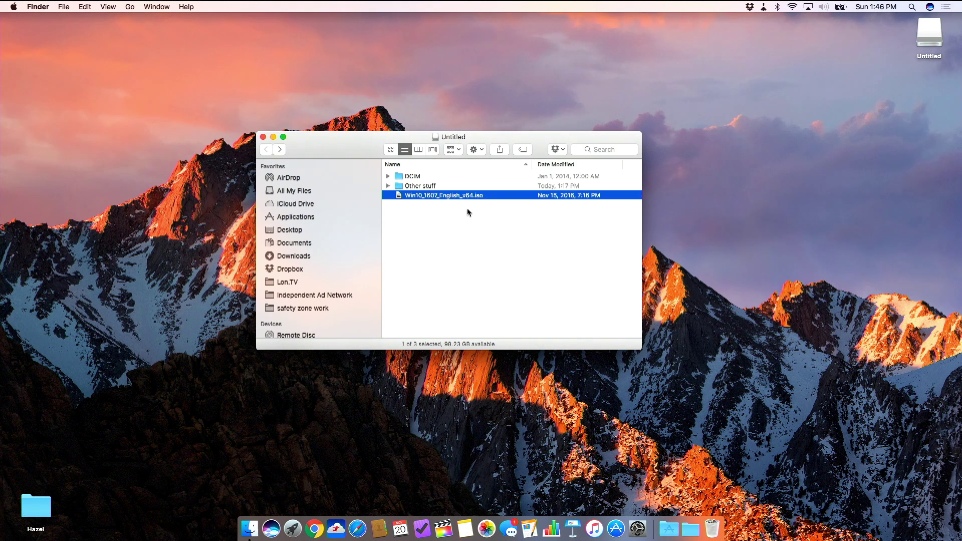
{"action": "scroll", "coordinate": [467, 209], "scroll_direction": "right", "scroll_amount": 5}
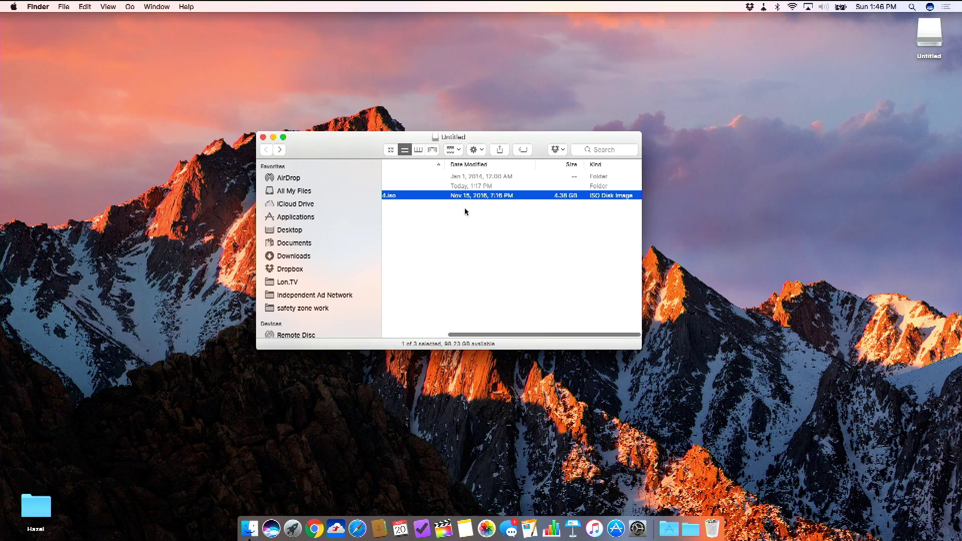
{"action": "scroll", "coordinate": [559, 201], "scroll_direction": "left", "scroll_amount": 5}
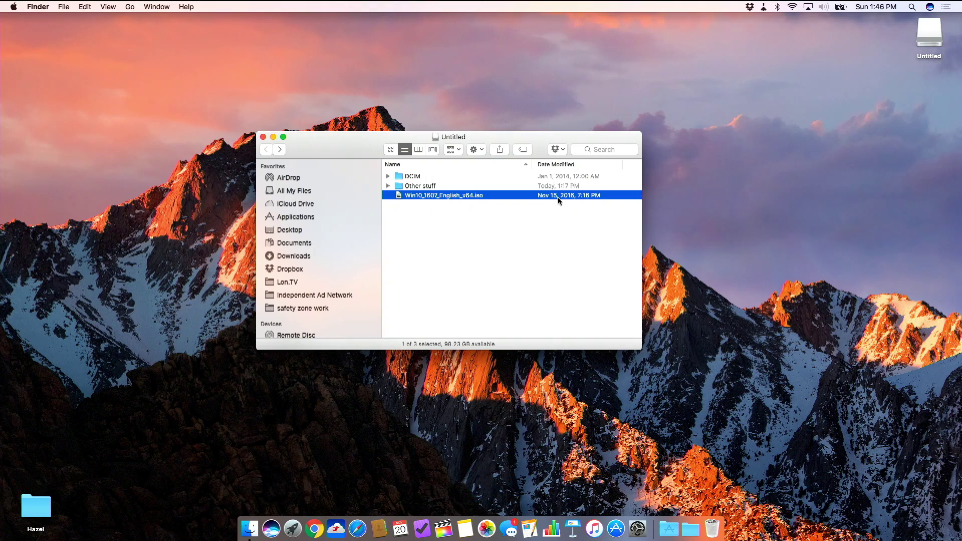
{"action": "left_click", "coordinate": [550, 223]}
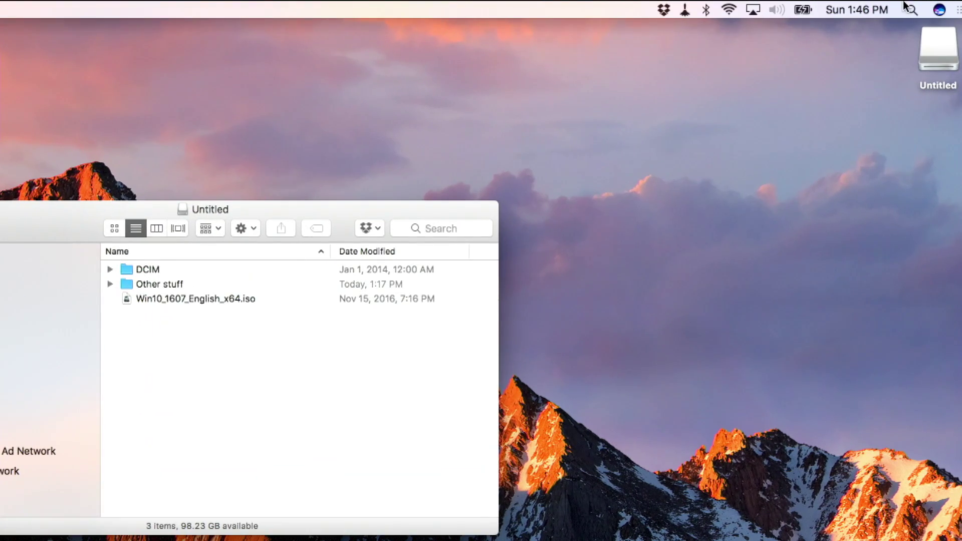
Search the Mac for "boot camp", open Boot Camp Assistant and continue past its introduction.
{"action": "left_click", "coordinate": [911, 7]}
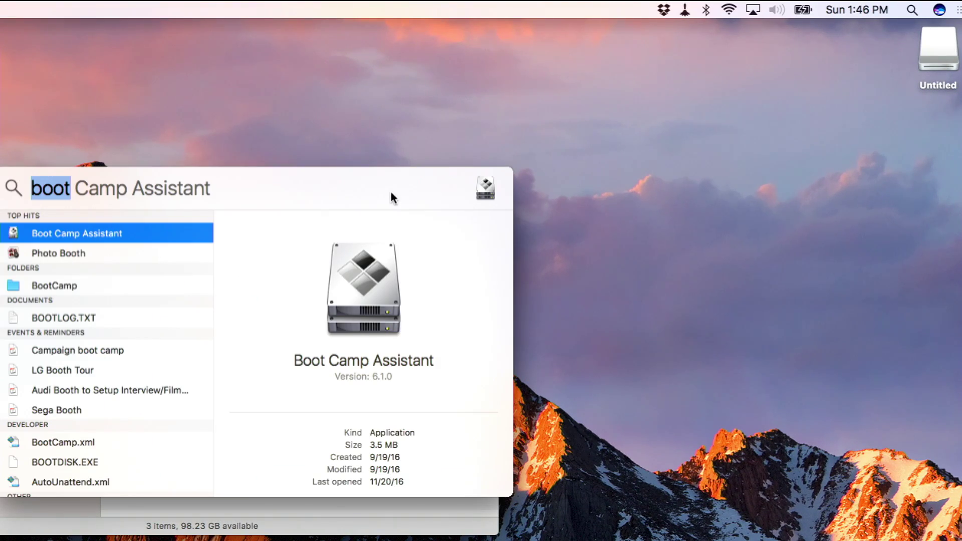
{"action": "type", "text": "bootc"}
{"action": "key", "text": "BackSpace"}
{"action": "type", "text": "camp"}
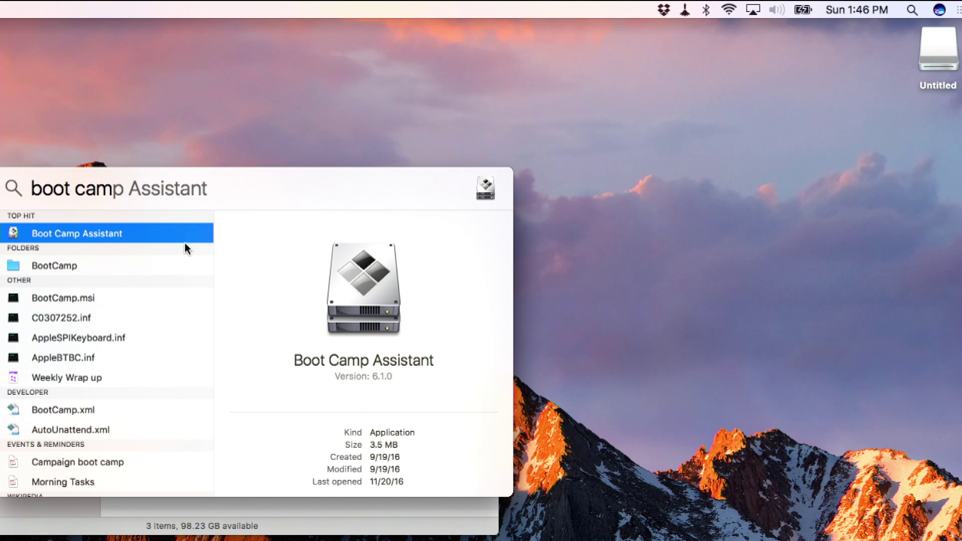
{"action": "key", "text": "super+a"}
{"action": "double_click", "coordinate": [173, 235]}
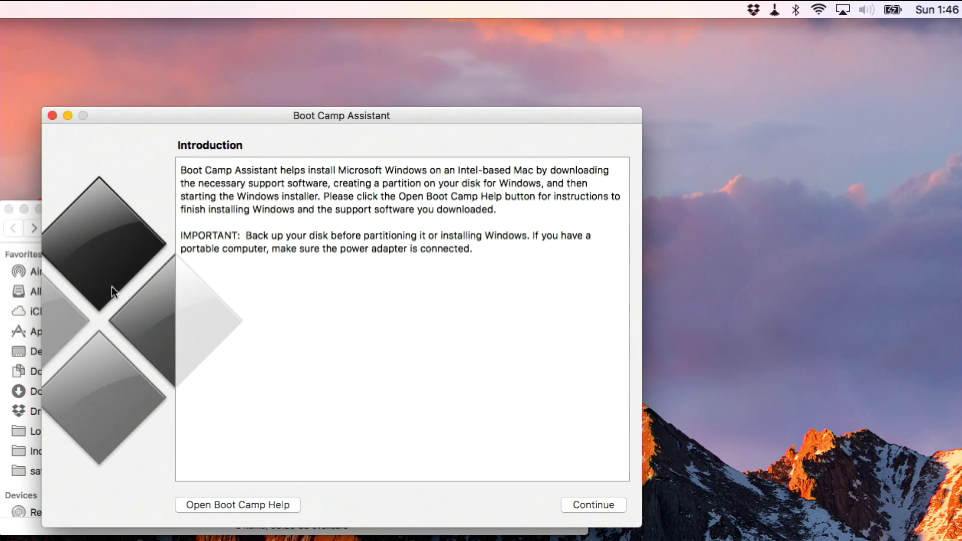
{"action": "left_click_drag", "start_coordinate": [239, 123], "coordinate": [369, 96]}
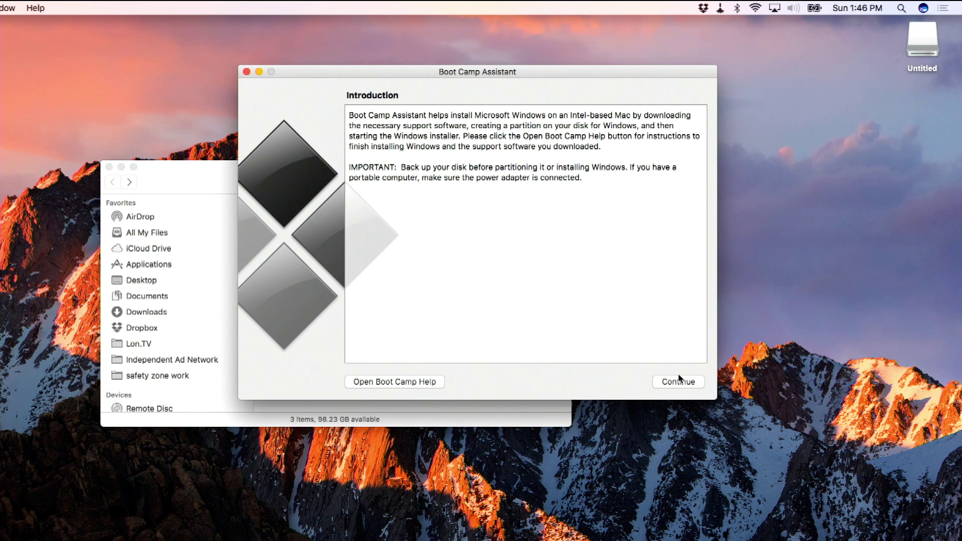
{"action": "left_click", "coordinate": [664, 384]}
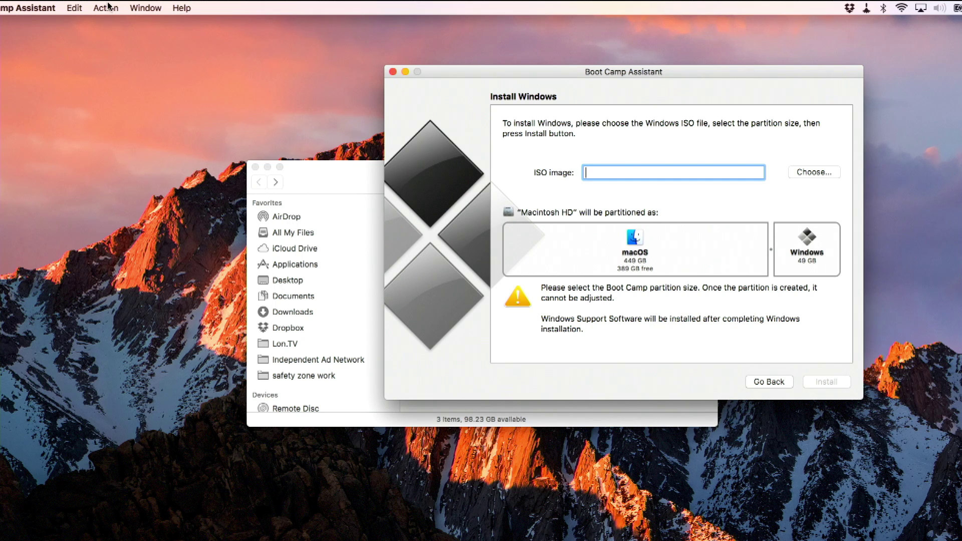
Try to download the Windows Support Software into the Downloads folder, cancelling at the save prompt, and quit Boot Camp Assistant.
{"action": "left_click", "coordinate": [106, 8]}
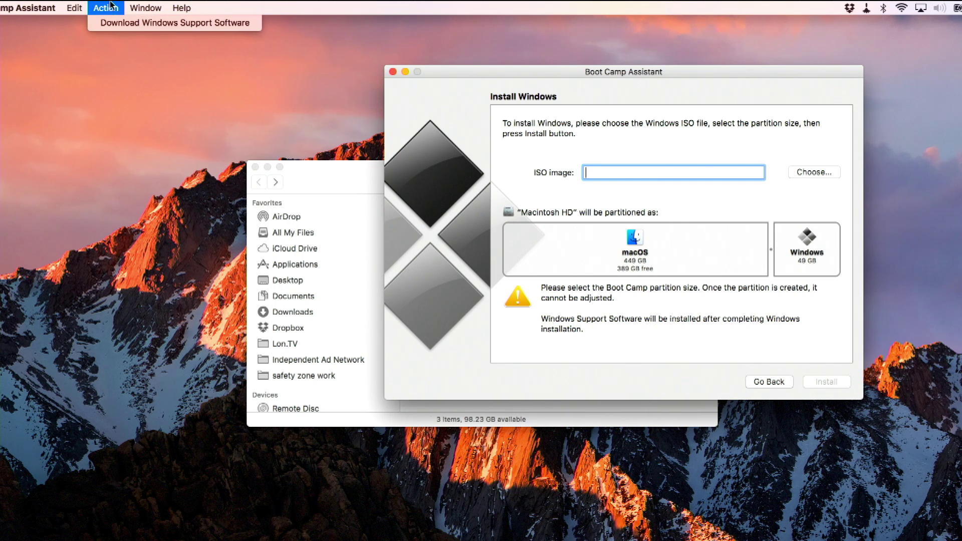
{"action": "mouse_move", "coordinate": [145, 7]}
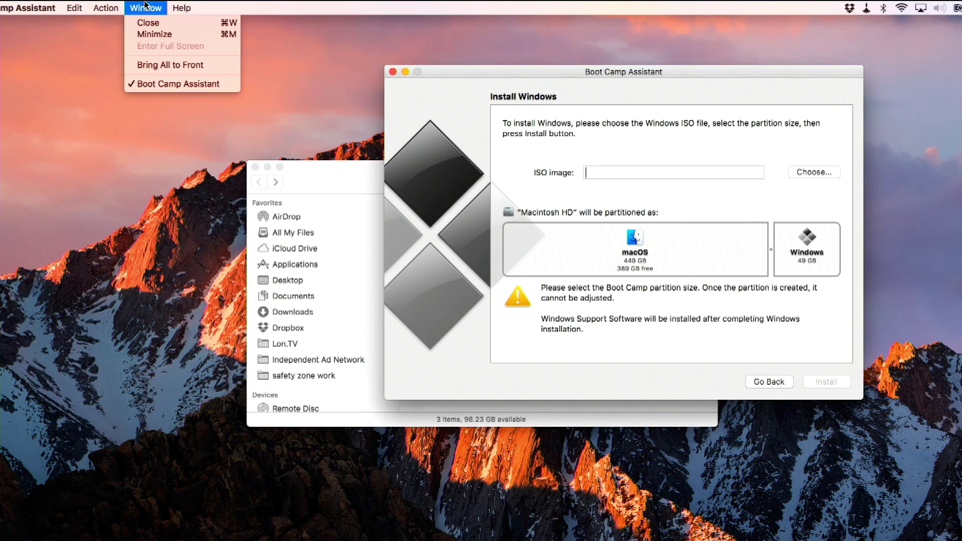
{"action": "mouse_move", "coordinate": [116, 6]}
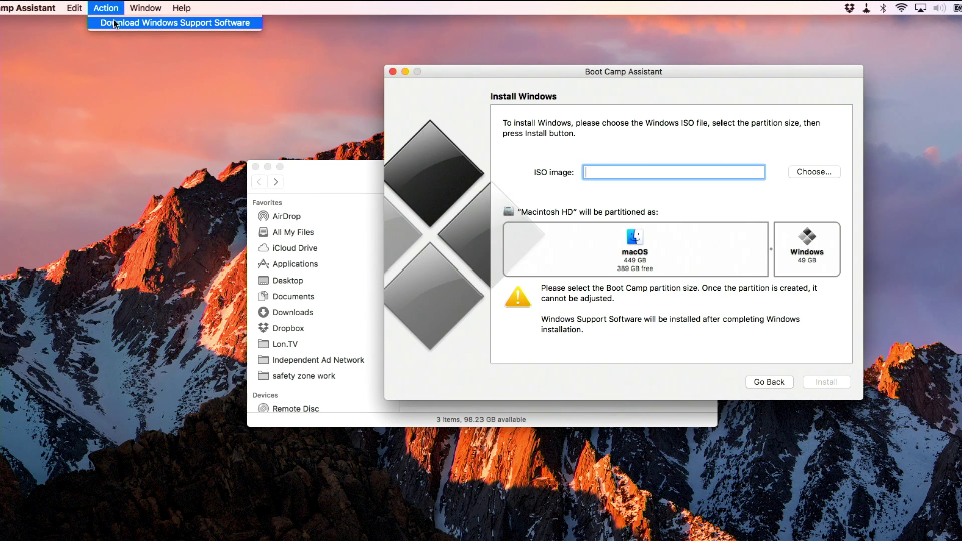
{"action": "left_click", "coordinate": [117, 25]}
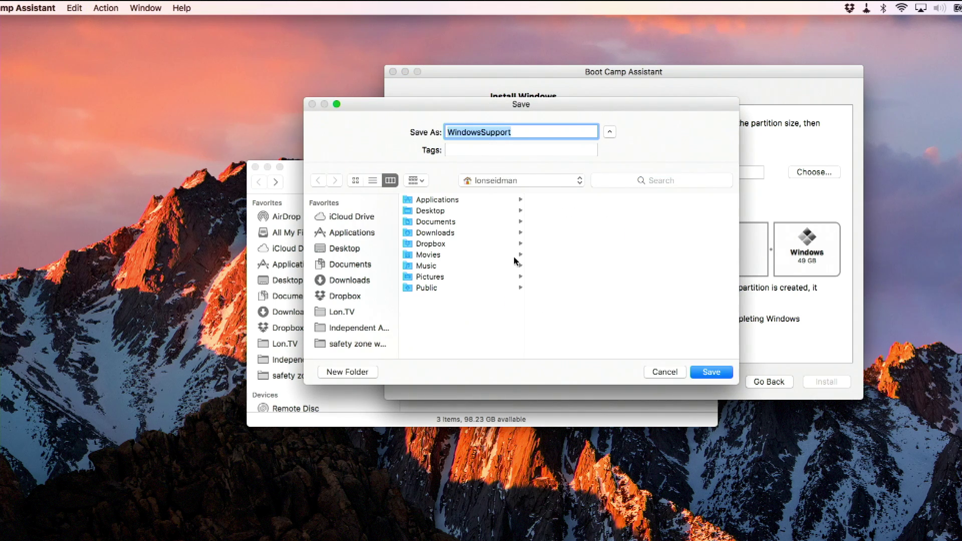
{"action": "left_click", "coordinate": [372, 284]}
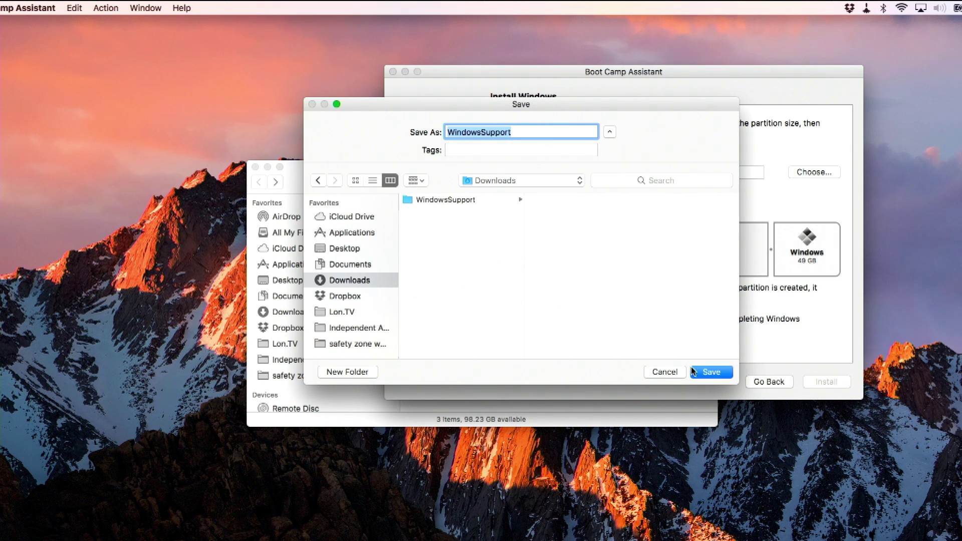
{"action": "left_click", "coordinate": [668, 374]}
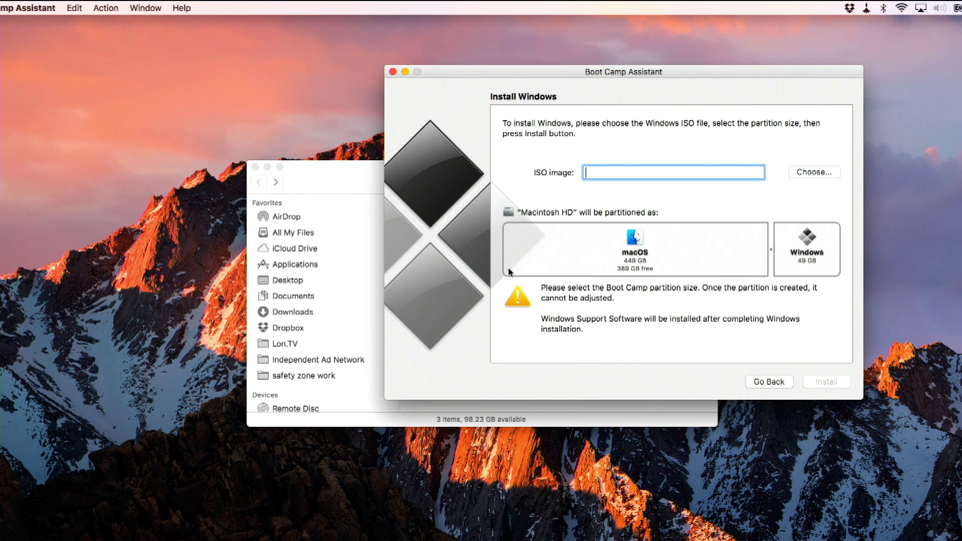
{"action": "key", "text": "super+q"}
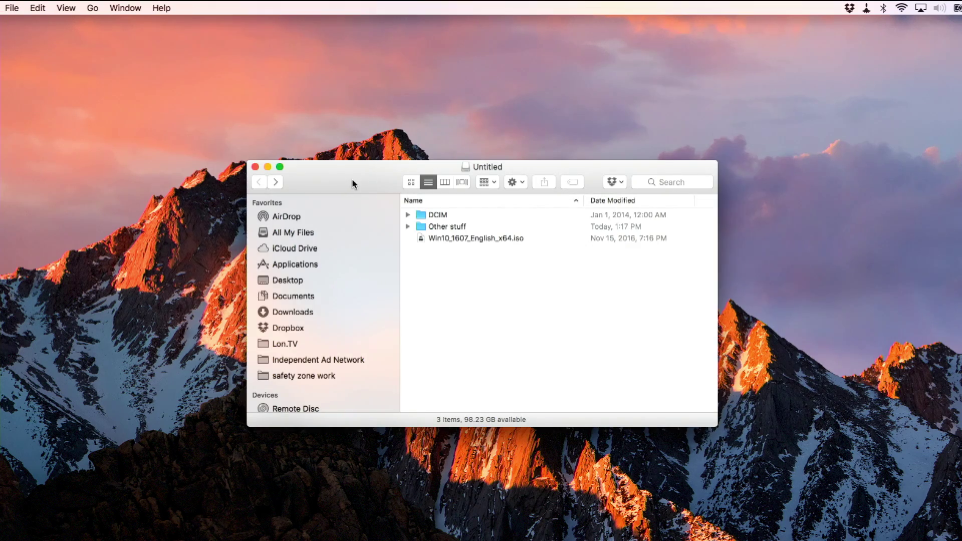
Open the WindowsSupport folder from Downloads and examine the contents of its BootCamp and Drivers folders.
{"action": "left_click_drag", "start_coordinate": [361, 179], "coordinate": [319, 179]}
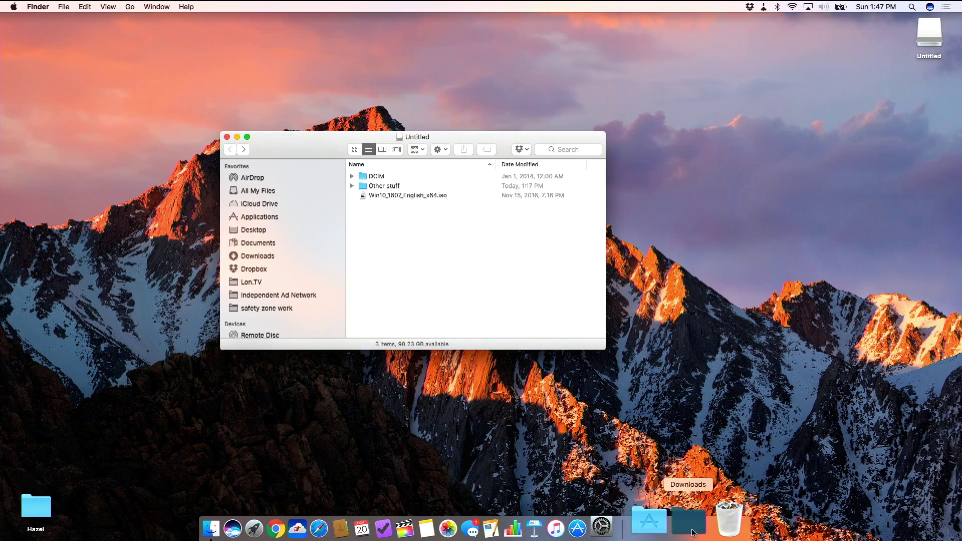
{"action": "left_click", "coordinate": [693, 532]}
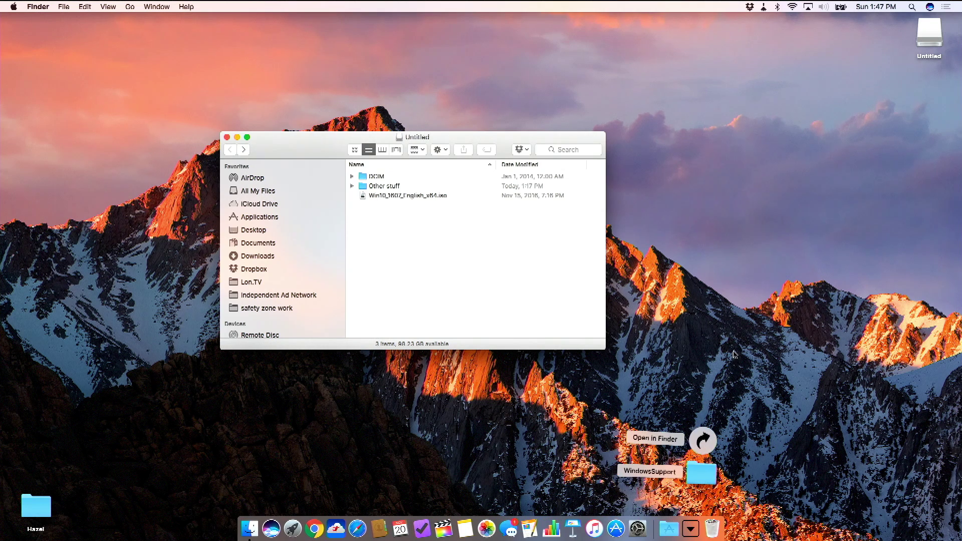
{"action": "left_click", "coordinate": [703, 440]}
{"action": "left_click_drag", "start_coordinate": [434, 123], "coordinate": [602, 120]}
{"action": "double_click", "coordinate": [671, 137]}
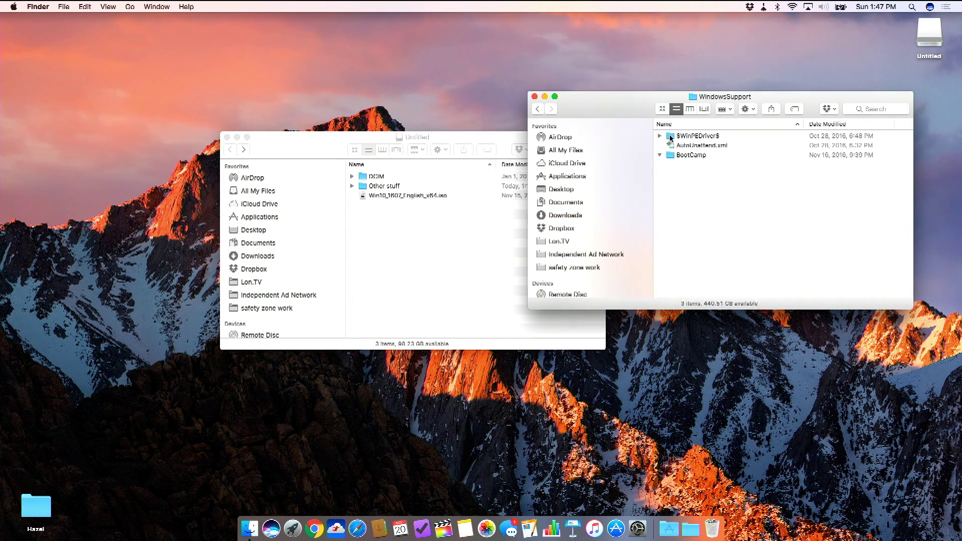
{"action": "left_click", "coordinate": [668, 176]}
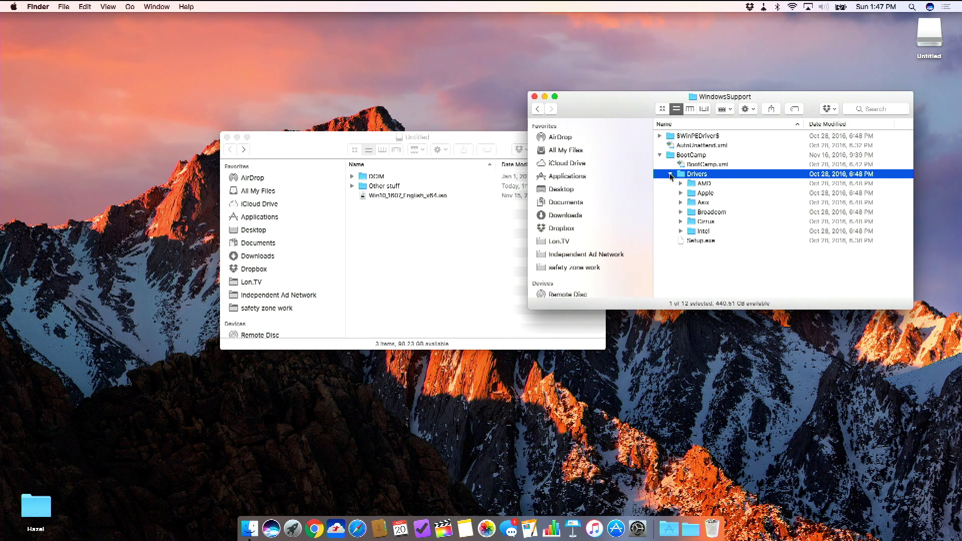
{"action": "left_click", "coordinate": [670, 174]}
Copy the WindowsSupport folder from Downloads to the Untitled drive beside the Windows ISO.
{"action": "left_click", "coordinate": [538, 109]}
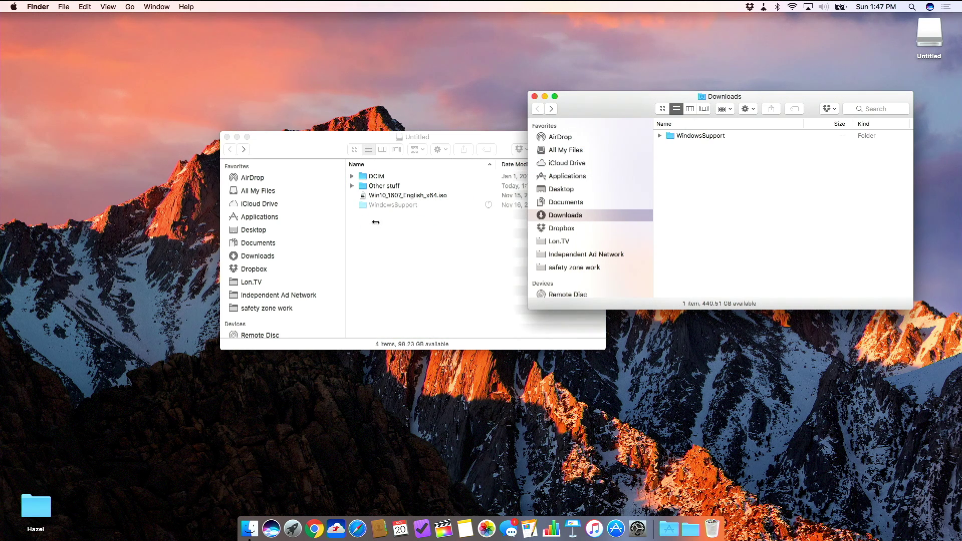
{"action": "left_click", "coordinate": [373, 257]}
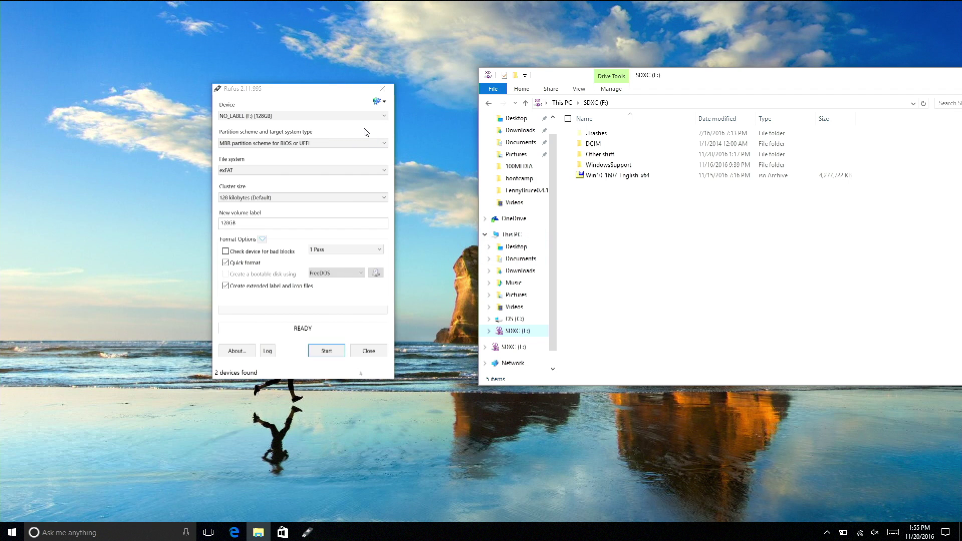
In Rufus on the Windows PC, select the 480GB NO_LABEL (Disk 2) device and expand the advanced format options.
{"action": "left_click", "coordinate": [299, 106]}
{"action": "left_click", "coordinate": [298, 117]}
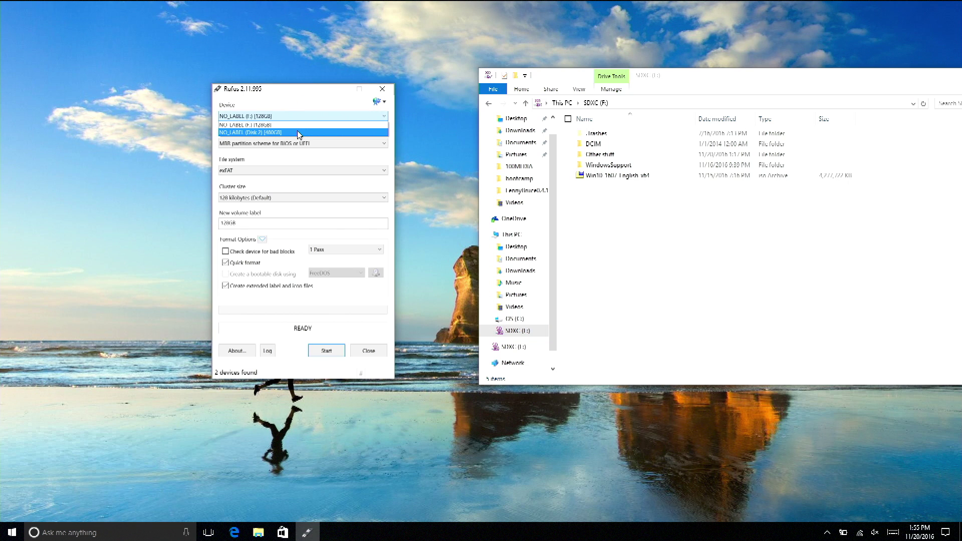
{"action": "left_click", "coordinate": [299, 133]}
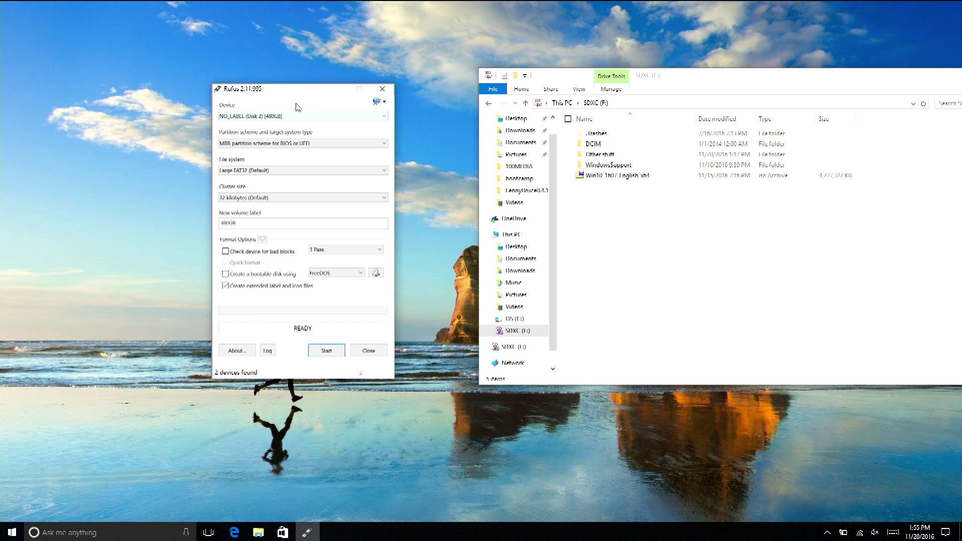
{"action": "left_click", "coordinate": [262, 240]}
{"action": "left_click", "coordinate": [263, 240]}
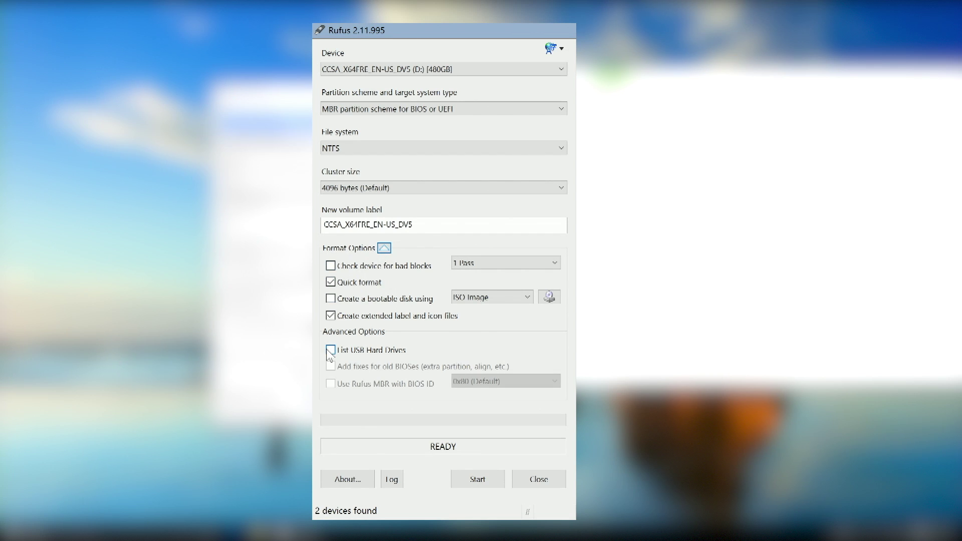
Enable listing of USB hard drives and select the 480GB drive as the target device.
{"action": "left_click", "coordinate": [330, 350]}
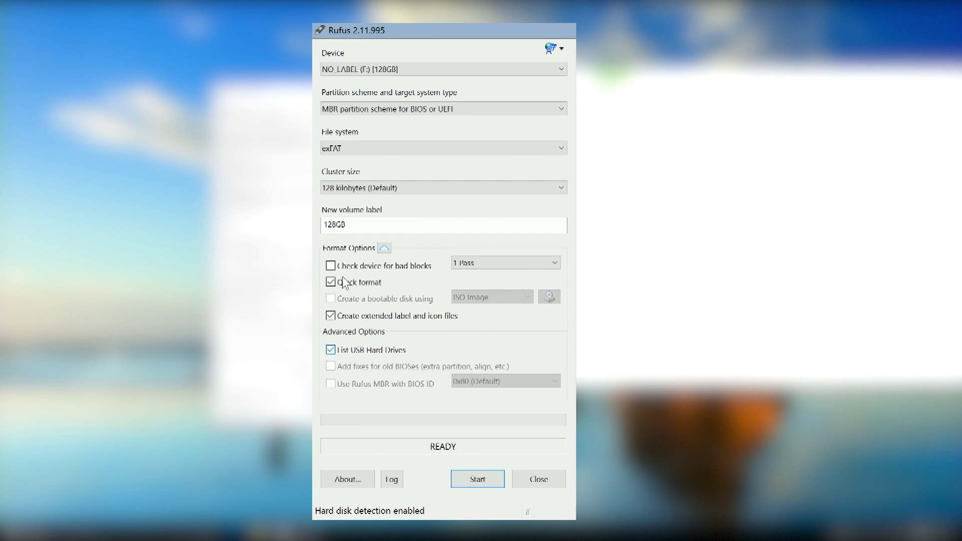
{"action": "left_click", "coordinate": [426, 70]}
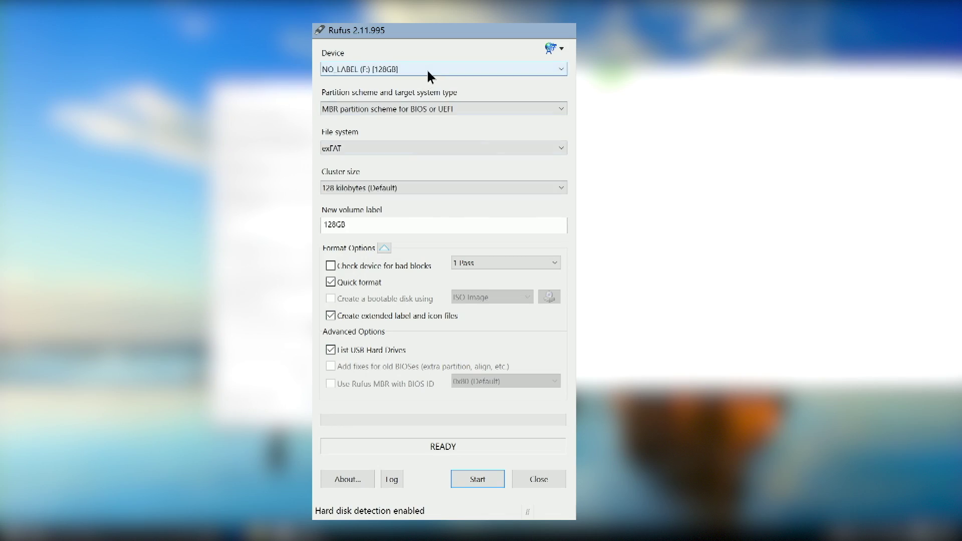
{"action": "left_click", "coordinate": [427, 96]}
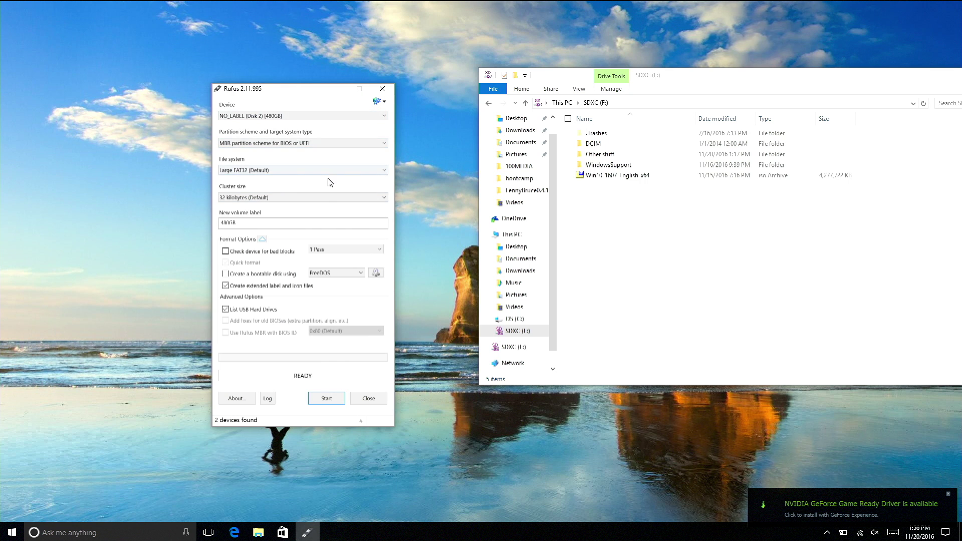
Load the Win10_1607_English_x64 ISO from the SDXC (F:) drive as the boot image, using the Windows To Go option.
{"action": "left_click", "coordinate": [377, 275]}
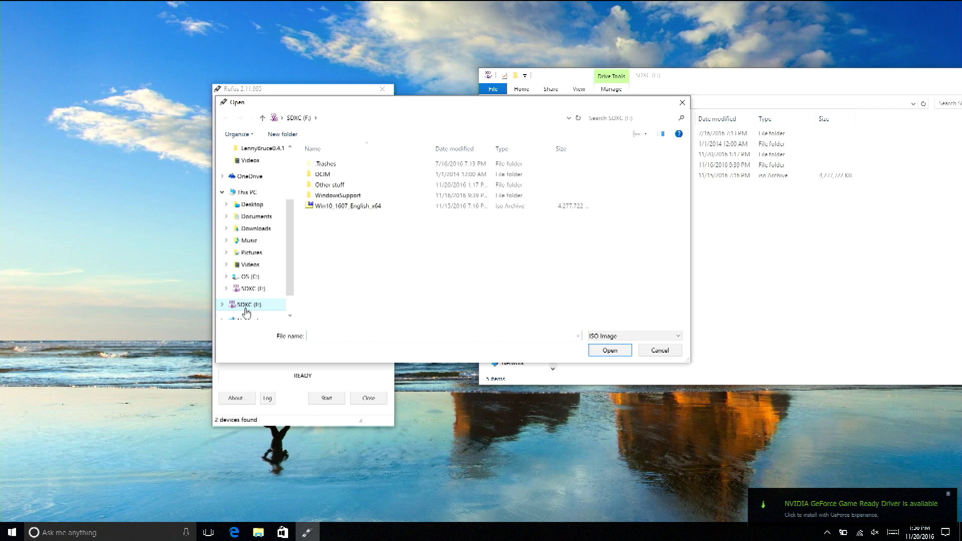
{"action": "left_click", "coordinate": [345, 213]}
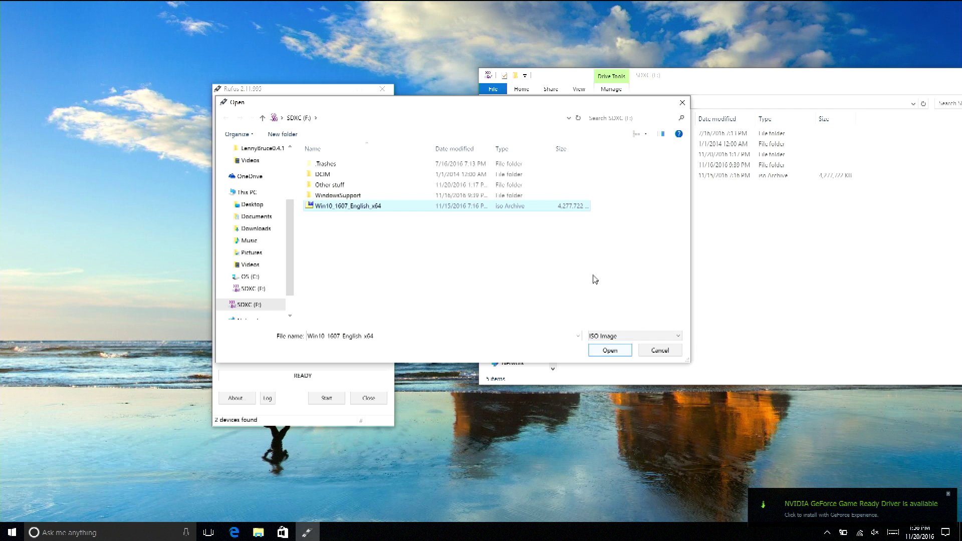
{"action": "left_click", "coordinate": [610, 351]}
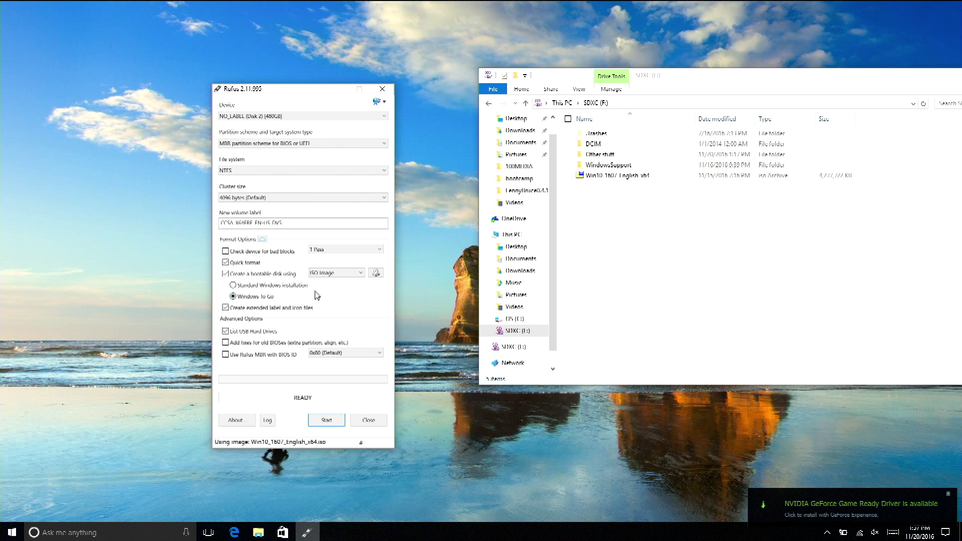
Write the Windows To Go image to the 480GB drive, accepting the data loss and dismissing the location error, and close Rufus when done.
{"action": "left_click", "coordinate": [326, 420]}
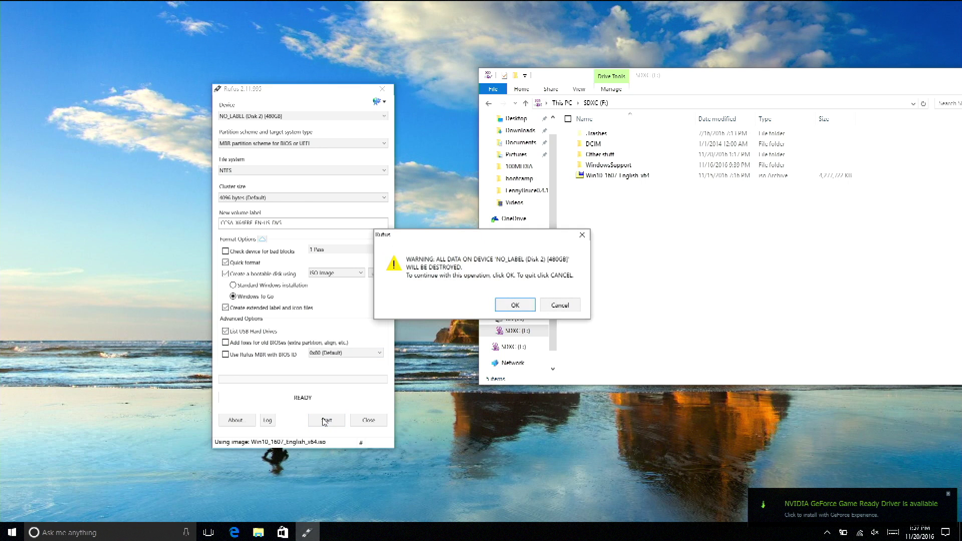
{"action": "left_click", "coordinate": [517, 306]}
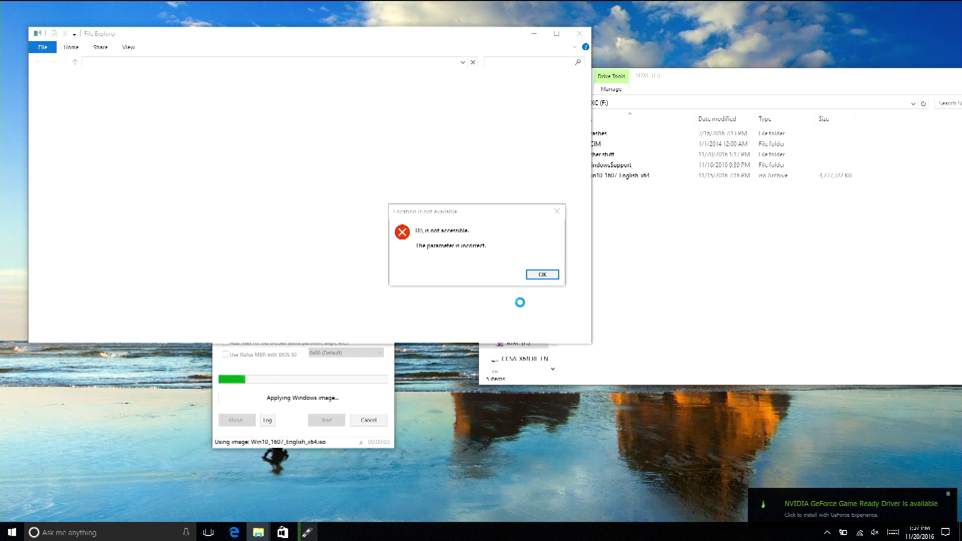
{"action": "left_click", "coordinate": [544, 275]}
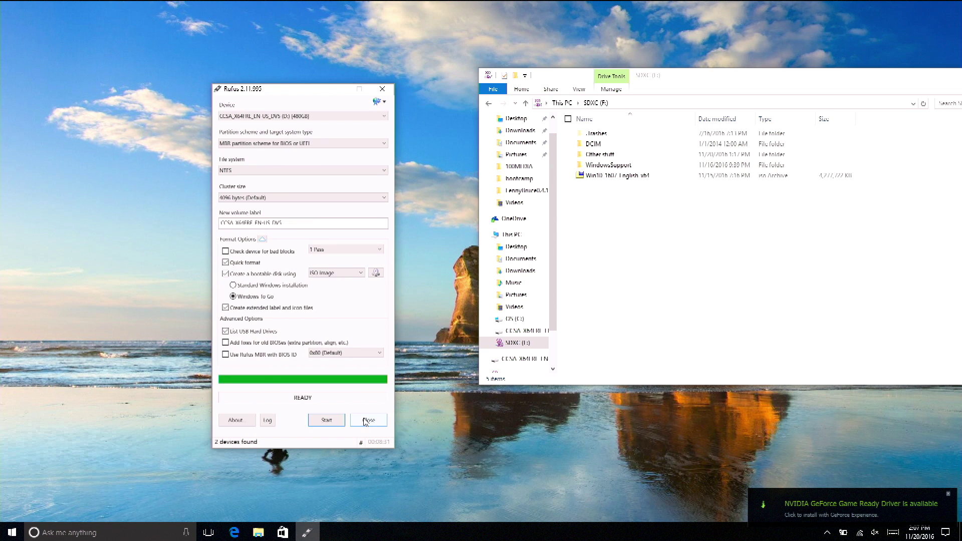
{"action": "left_click", "coordinate": [368, 420]}
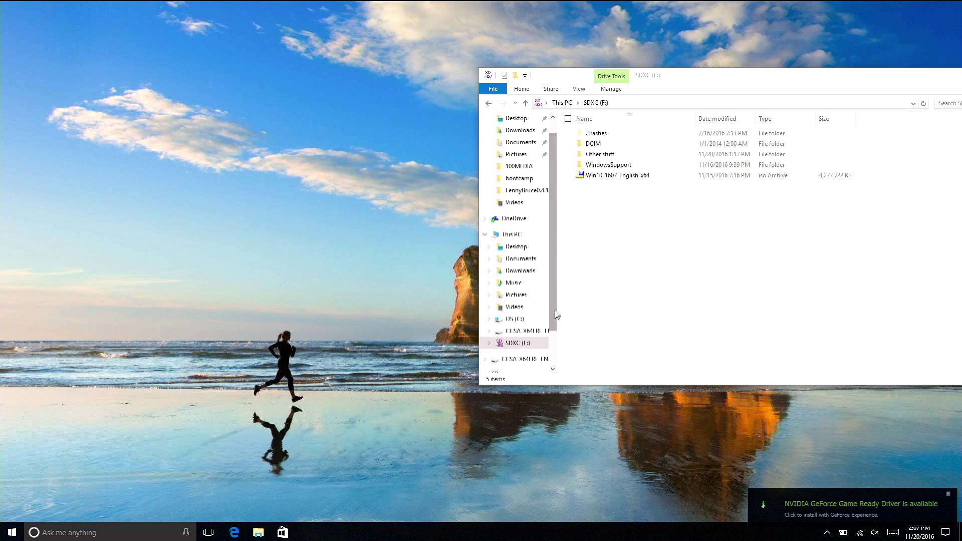
Open the CCSA_X64FRE_EN-US_DV5 (D:) drive in a separate window and copy the WindowsSupport folder from SDXC (F:) into its root.
{"action": "right_click", "coordinate": [511, 334]}
{"action": "left_click", "coordinate": [426, 175]}
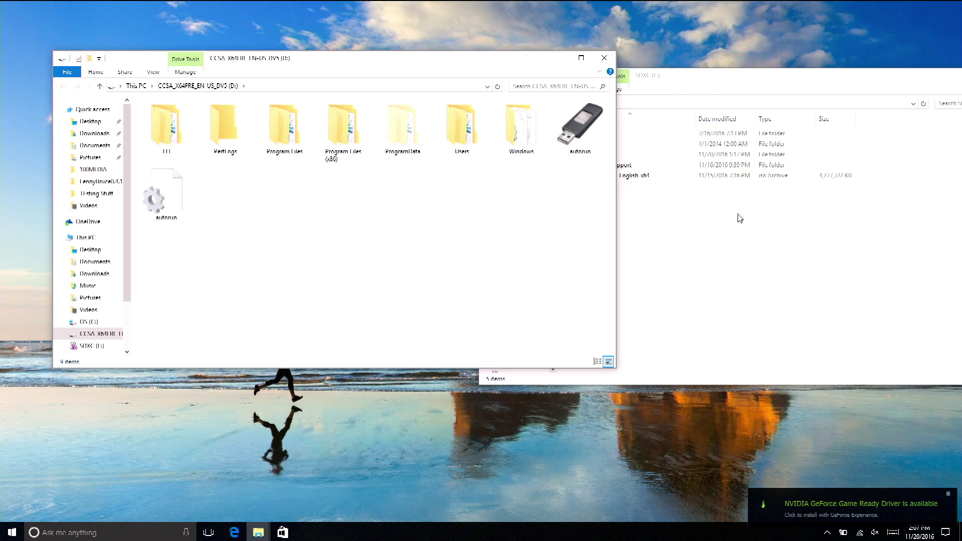
{"action": "left_click", "coordinate": [746, 211]}
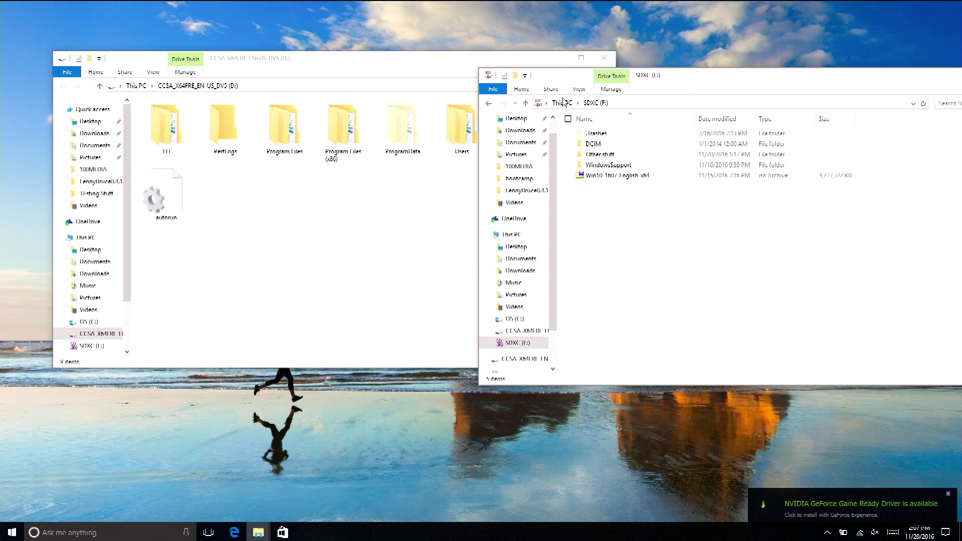
{"action": "left_click_drag", "start_coordinate": [618, 168], "coordinate": [307, 278]}
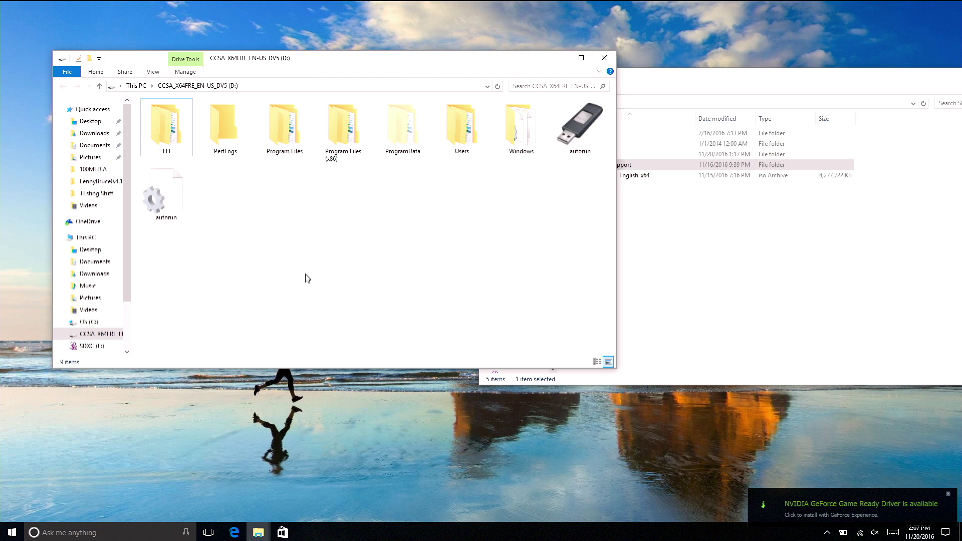